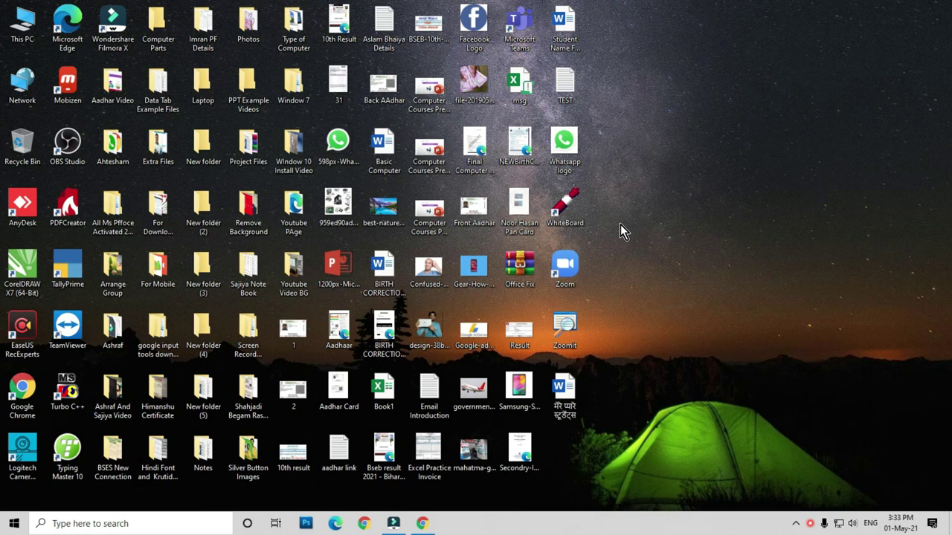
# - Search 'word' in the Windows taskbar search and launch Microsoft Word
pyautogui.click(73, 523)
pyautogui.write('word')
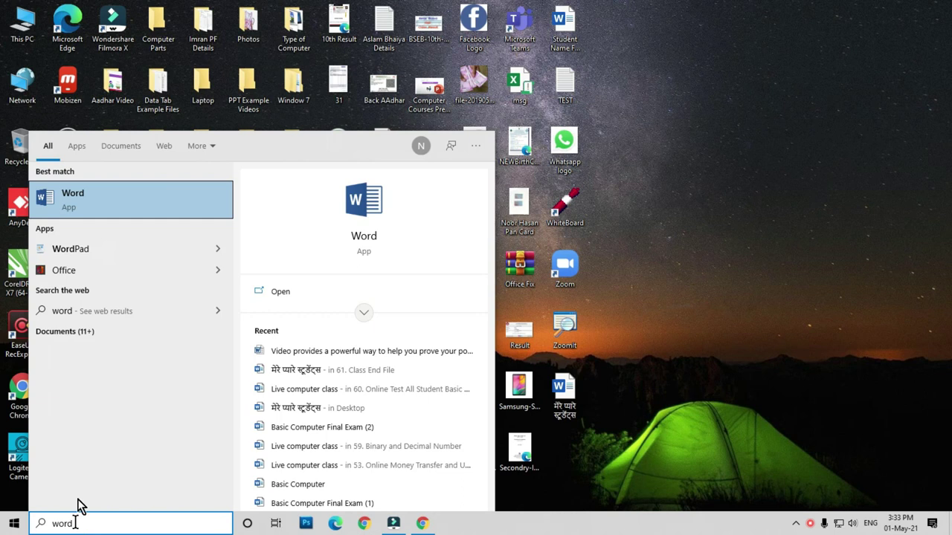
pyautogui.click(83, 206)
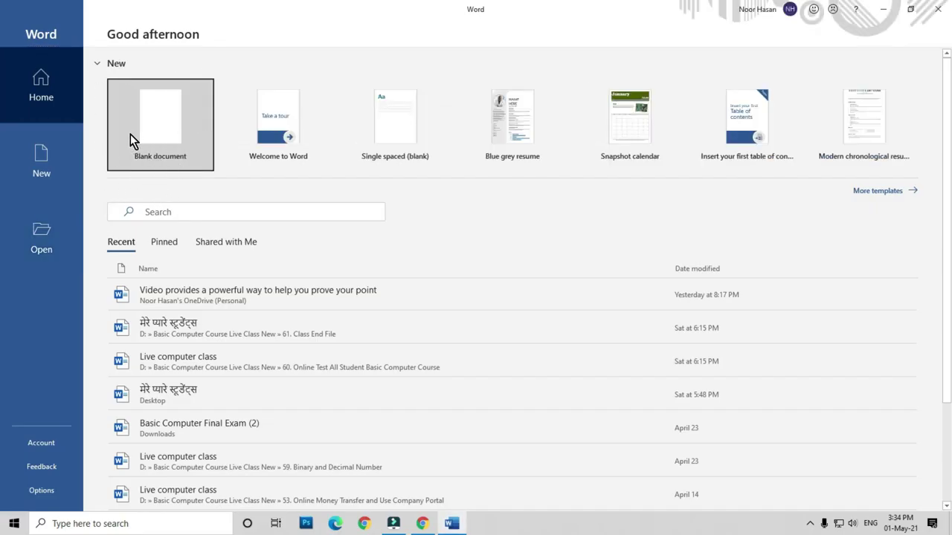
# - Create a blank document and raise the Calibri (Body) font size to 24
pyautogui.click(154, 145)
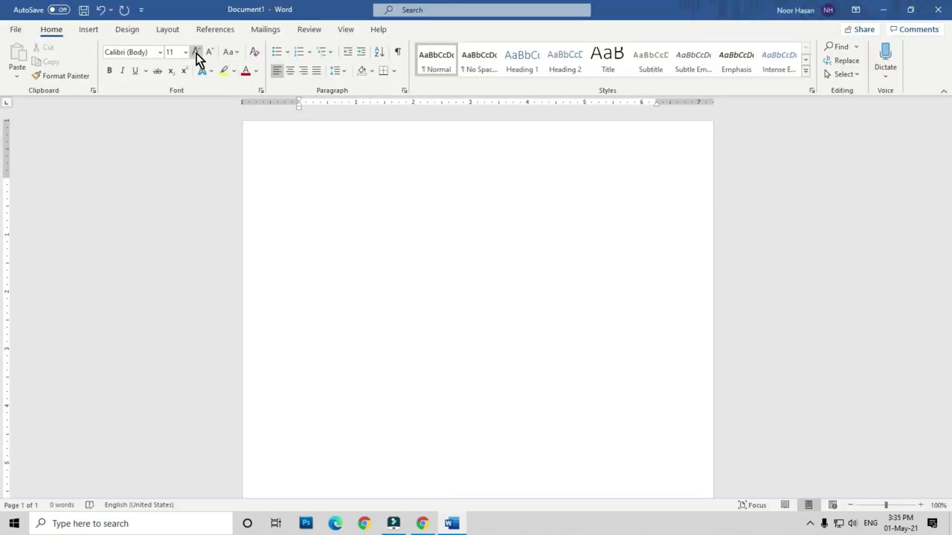
pyautogui.click(197, 59)
pyautogui.click(197, 60)
pyautogui.click(197, 59)
pyautogui.click(197, 59)
pyautogui.click(195, 57)
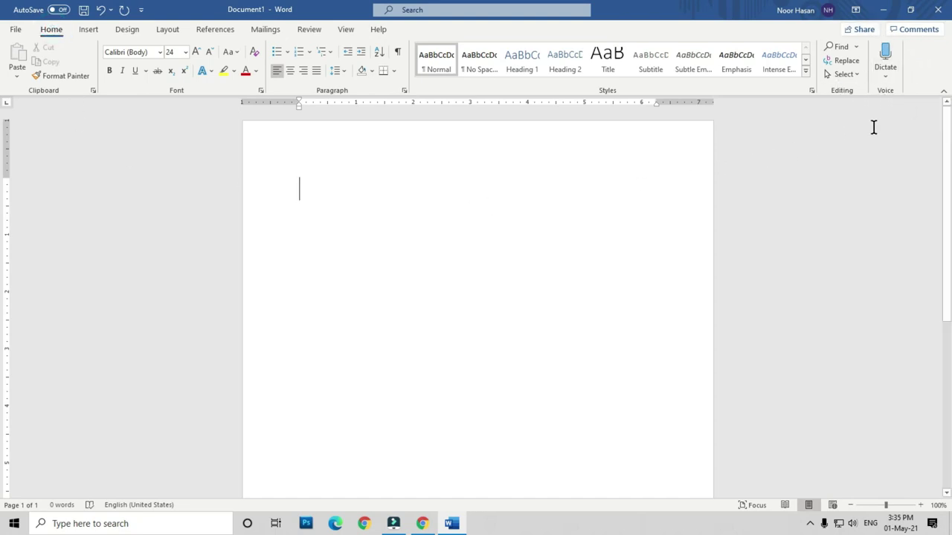
# - Choose Hindi from Preview Languages as the dictation language and confirm it is checked
pyautogui.click(888, 77)
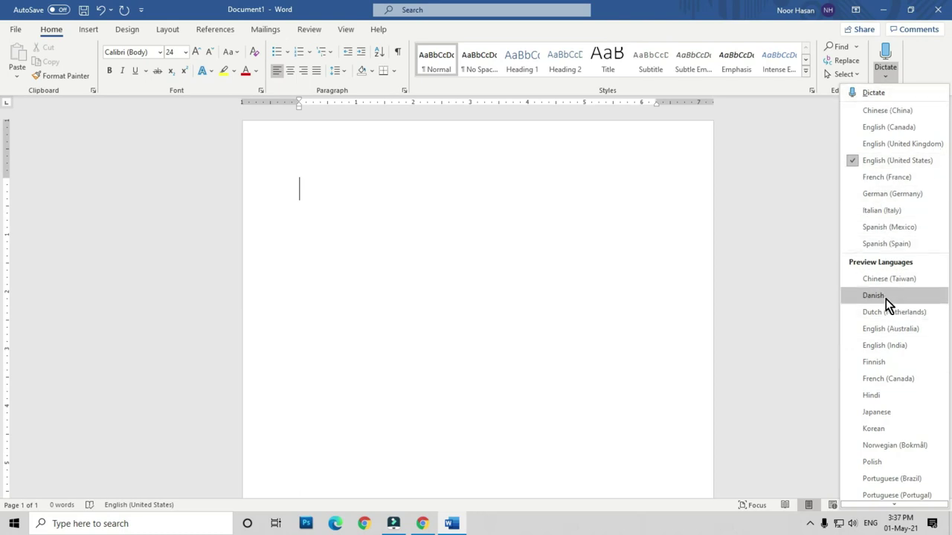
pyautogui.scroll(-1, 888, 313)
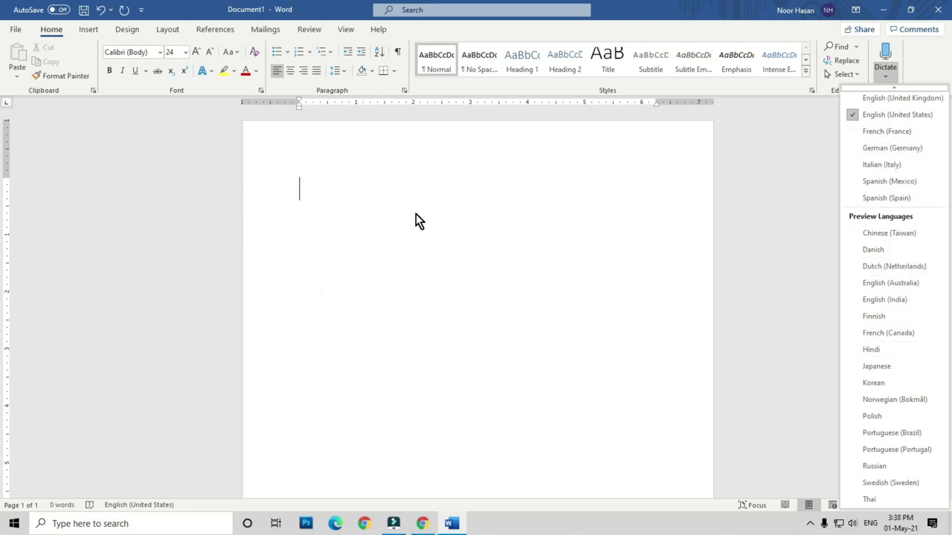
pyautogui.click(883, 349)
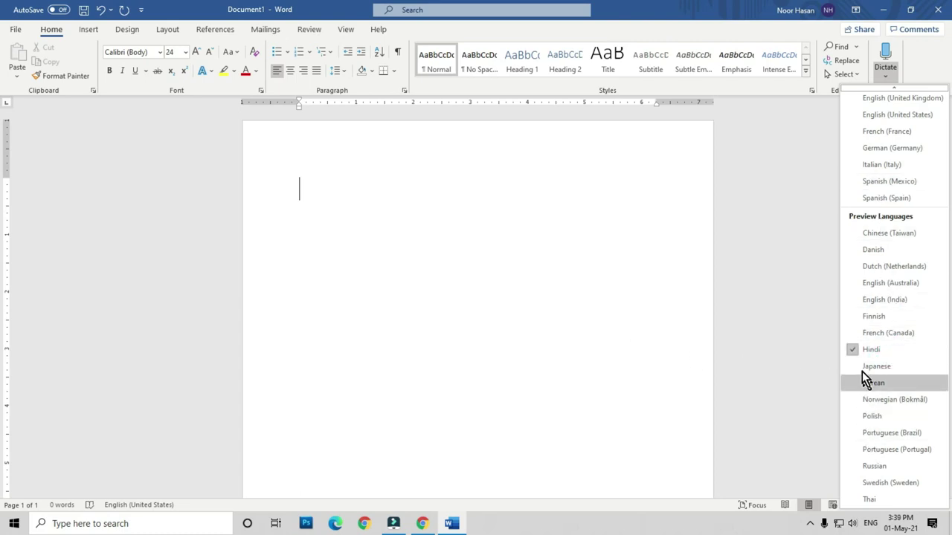
pyautogui.click(773, 298)
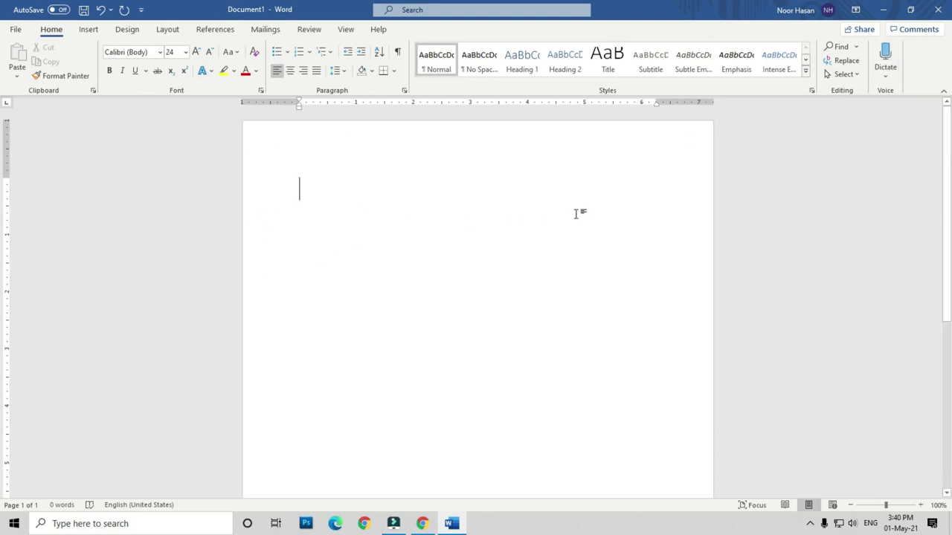
pyautogui.click(884, 77)
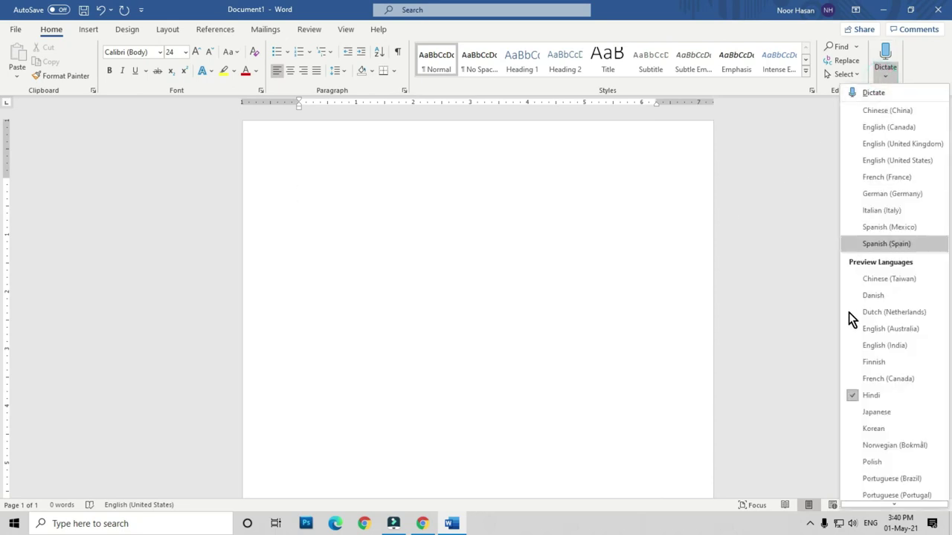
pyautogui.click(758, 312)
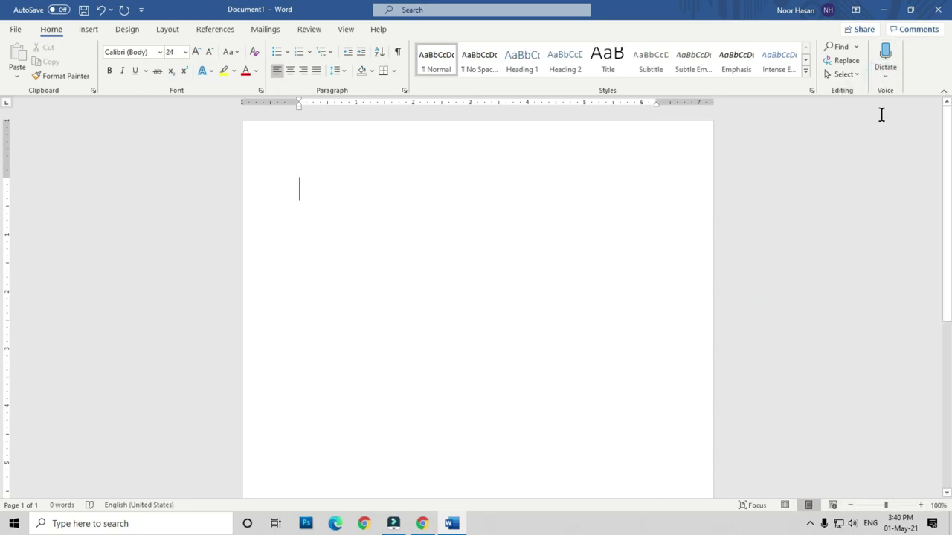
# - Dictate a Hindi paragraph of about 95 words, ending with 'स्टॉक करने के'
pyautogui.click(885, 54)
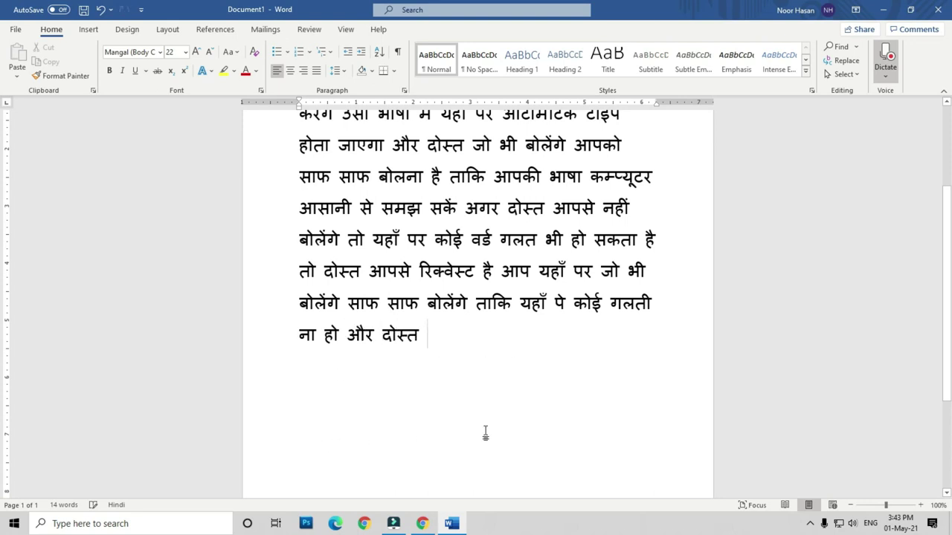
pyautogui.click(887, 58)
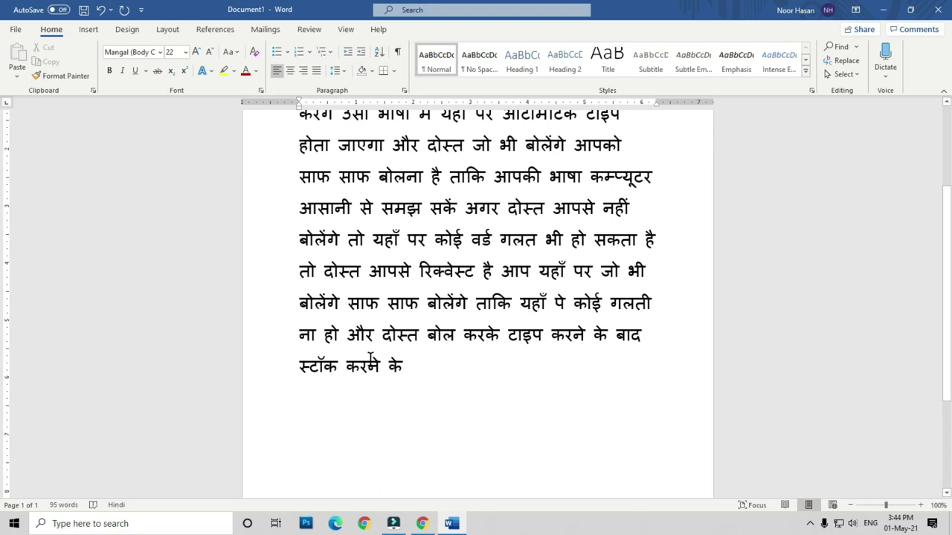
# - Delete the misheard word 'दोस्त' and dictate its replacement
pyautogui.click(330, 368)
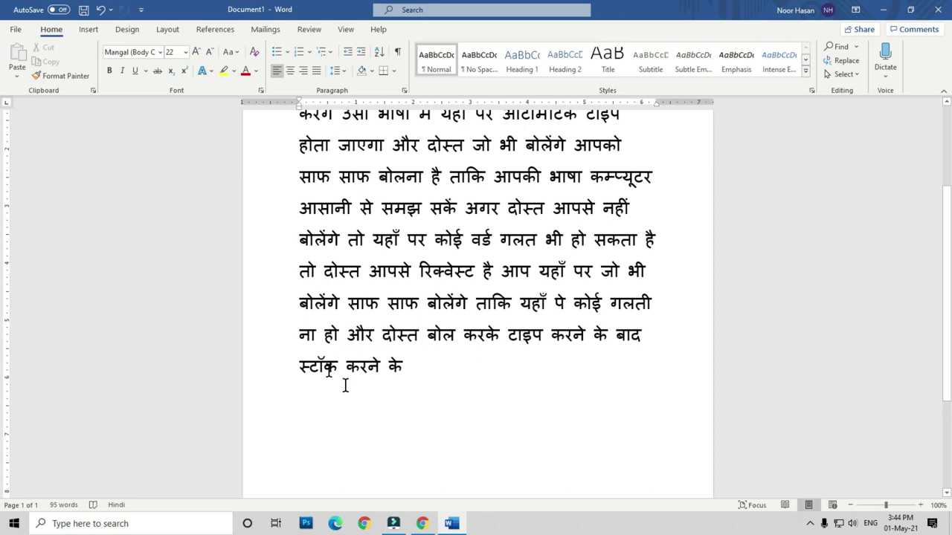
pyautogui.doubleClick(395, 337)
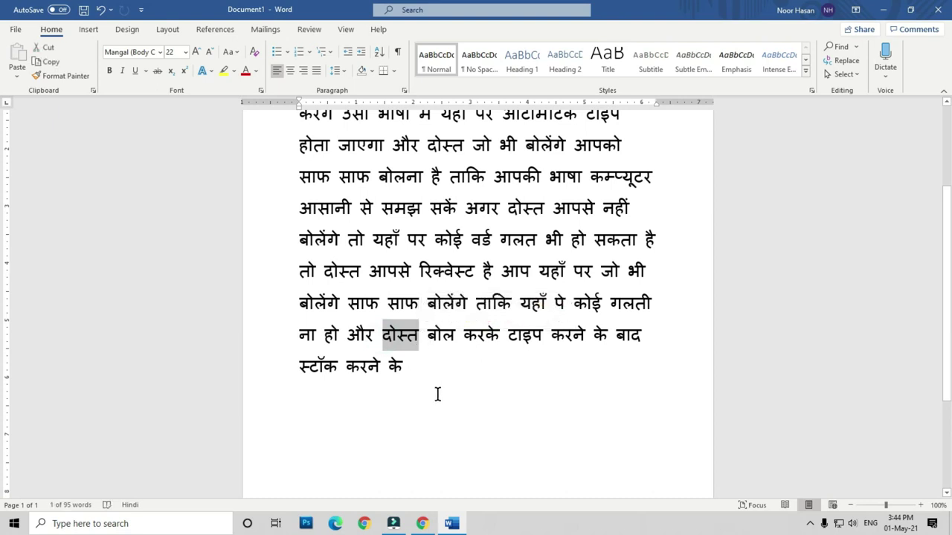
pyautogui.press('Delete')
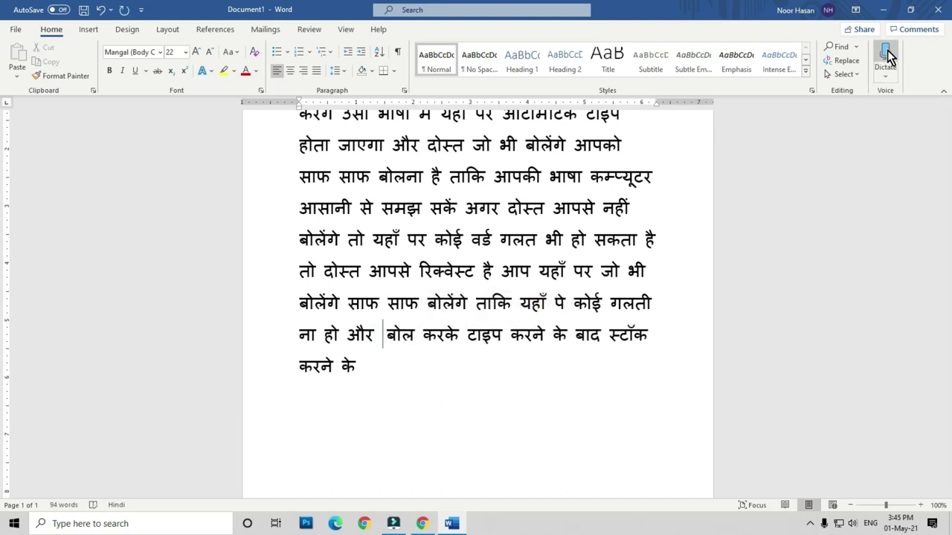
pyautogui.click(888, 57)
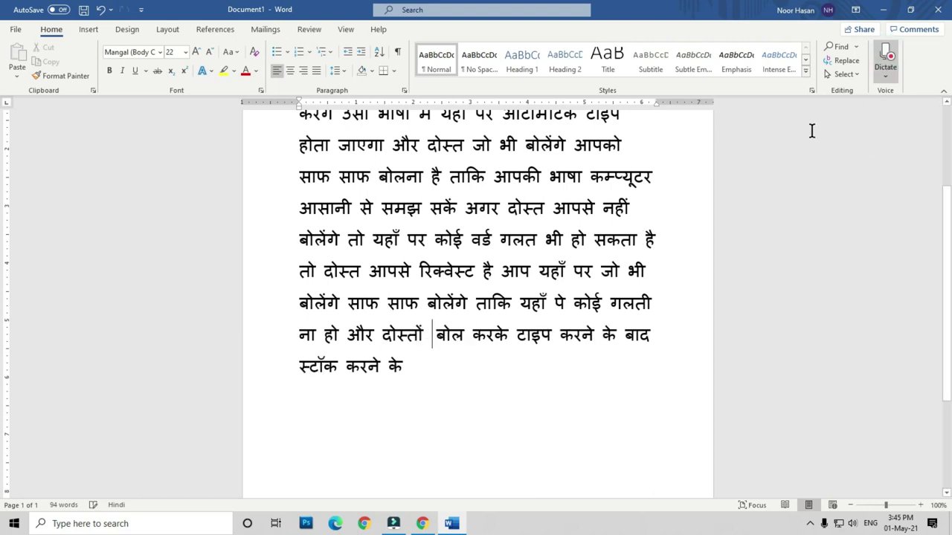
pyautogui.click(888, 57)
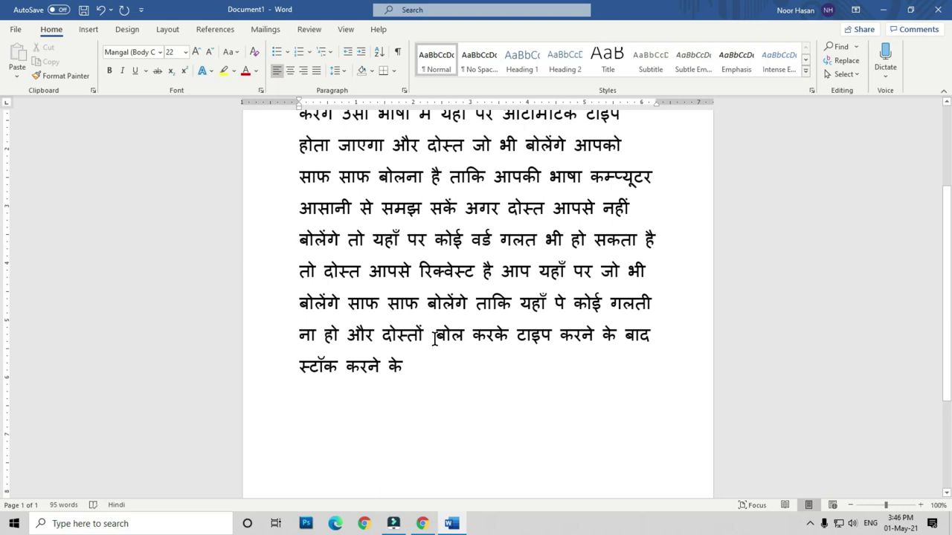
# - Delete the text from 'आप यहाँ पर जो भी' onward and move to a new line
pyautogui.scroll(3, 434, 337)
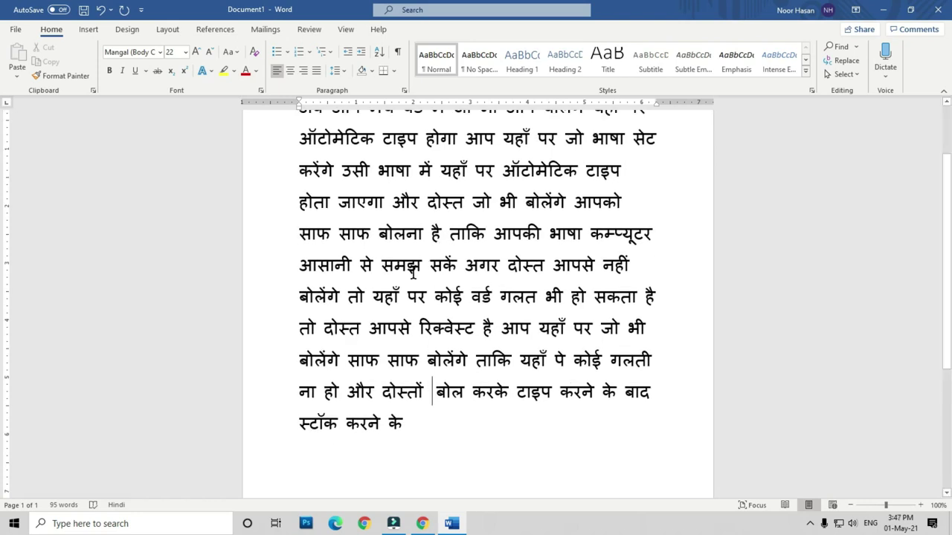
pyautogui.moveTo(504, 325); pyautogui.dragTo(520, 435)
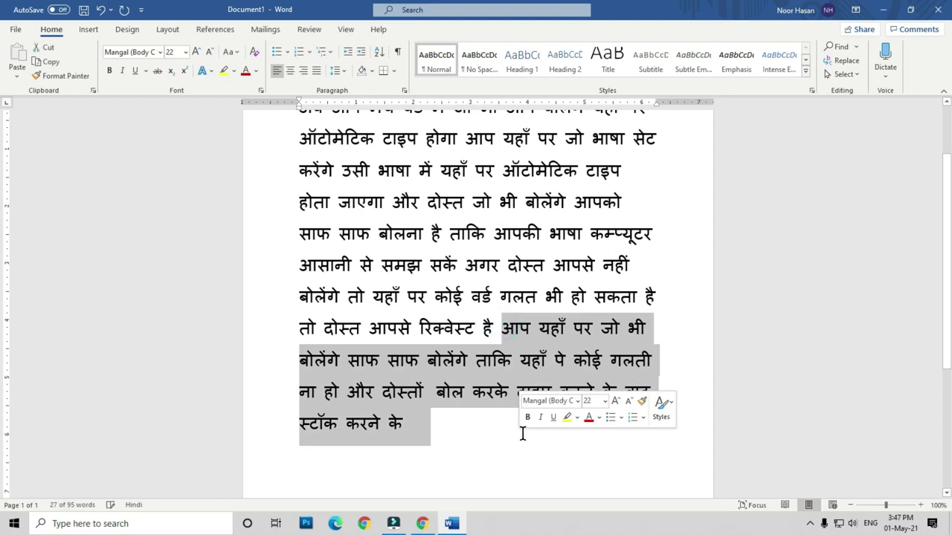
pyautogui.press('Delete')
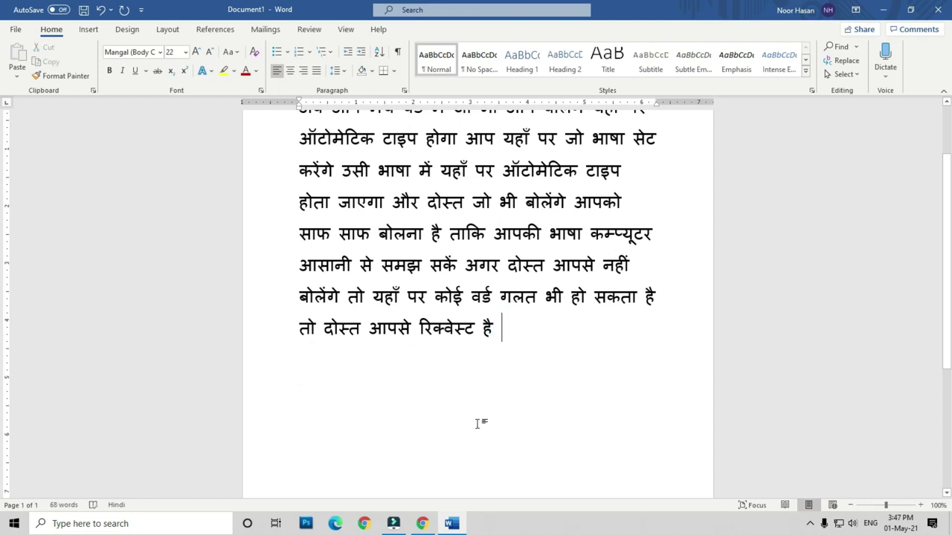
pyautogui.press('Down')
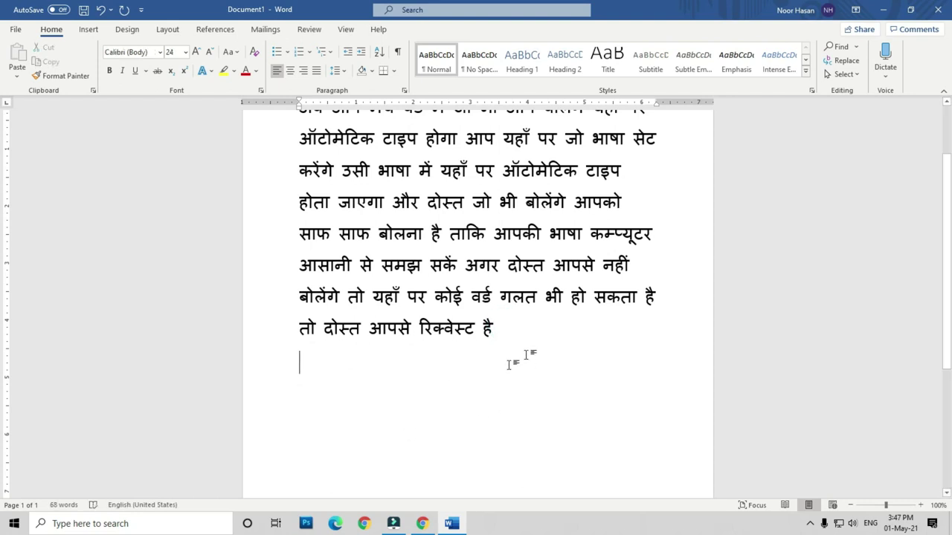
# - Change the dictation language from Hindi to English (India)
pyautogui.click(886, 77)
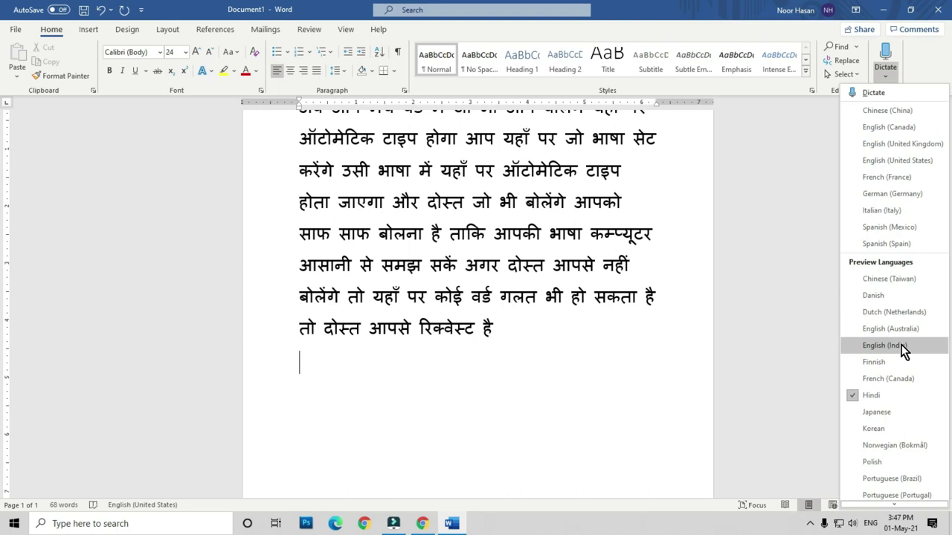
pyautogui.click(896, 352)
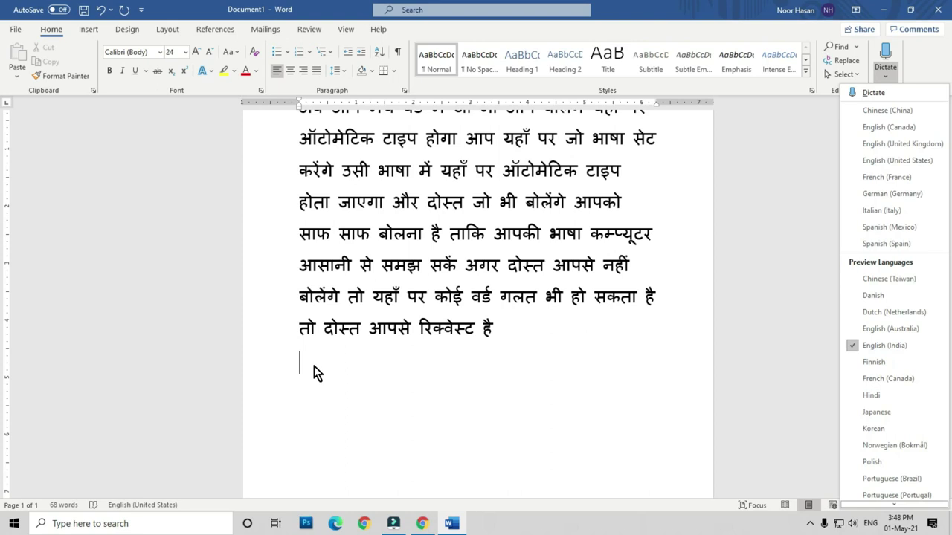
pyautogui.click(314, 366)
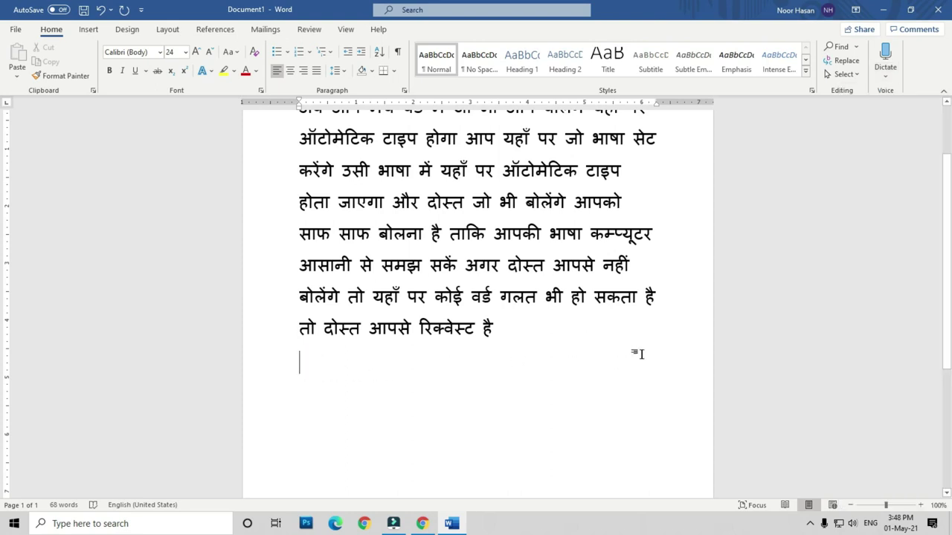
# - Dictate two English lines under the Hindi paragraph, ending with 'Now click on microphone'
pyautogui.click(887, 55)
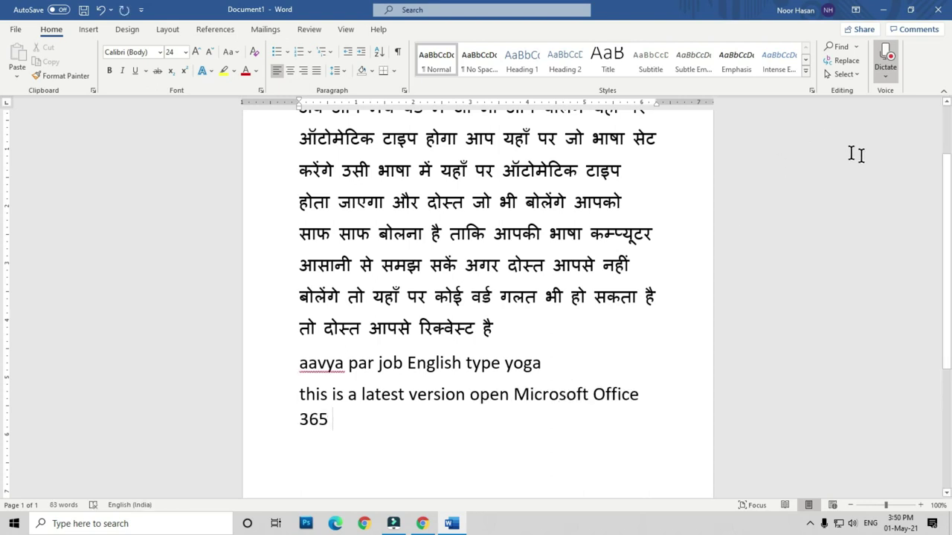
pyautogui.click(885, 51)
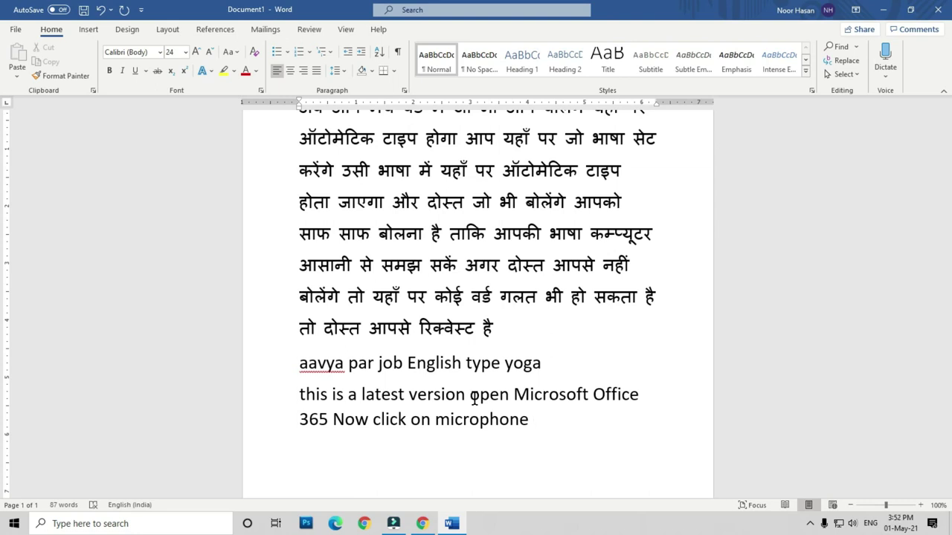
# - Replace misheard 'open' with dictated 'of' and remove the extra 'a' before Microsoft
pyautogui.click(885, 58)
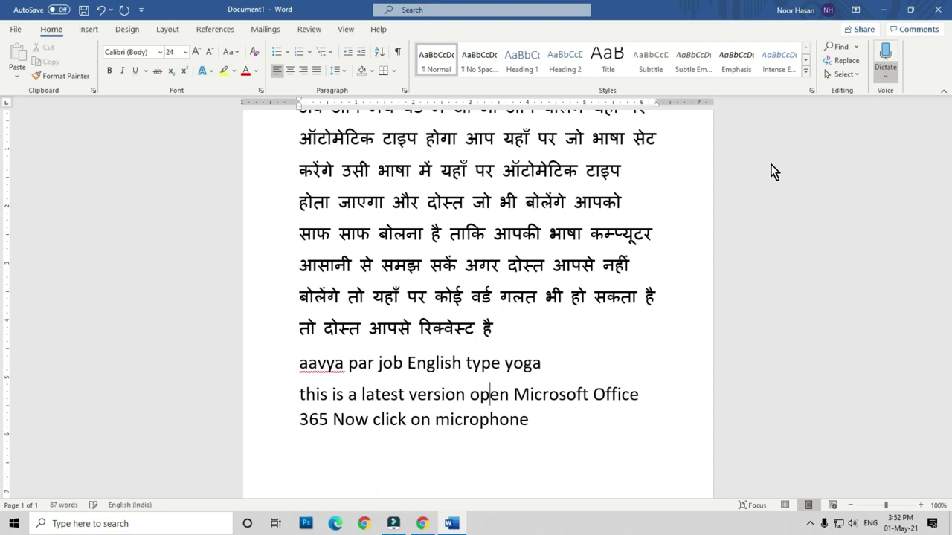
pyautogui.moveTo(469, 396); pyautogui.dragTo(508, 400)
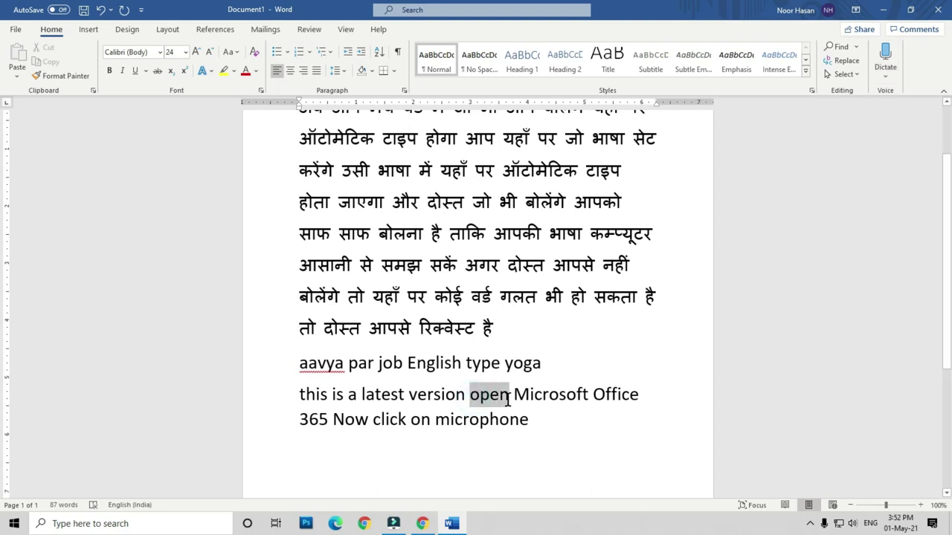
pyautogui.press('Delete')
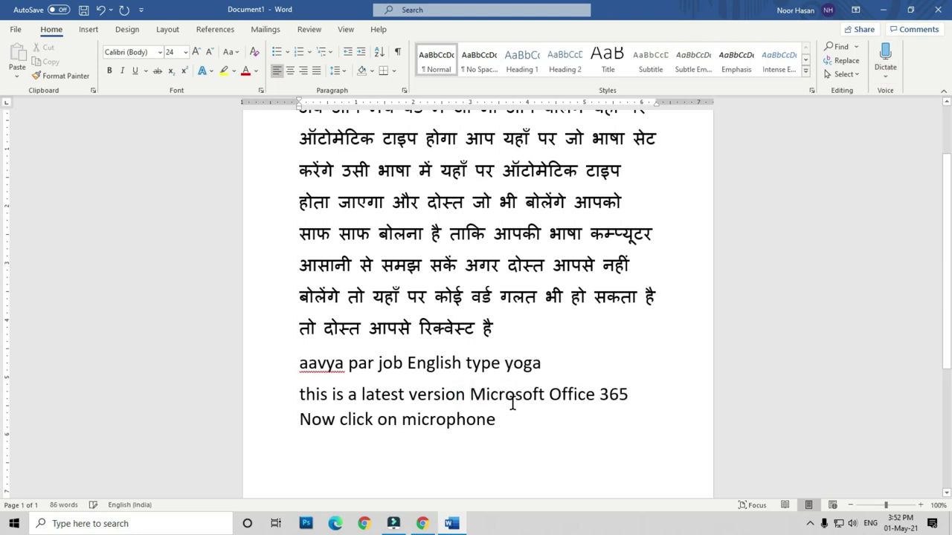
pyautogui.click(470, 401)
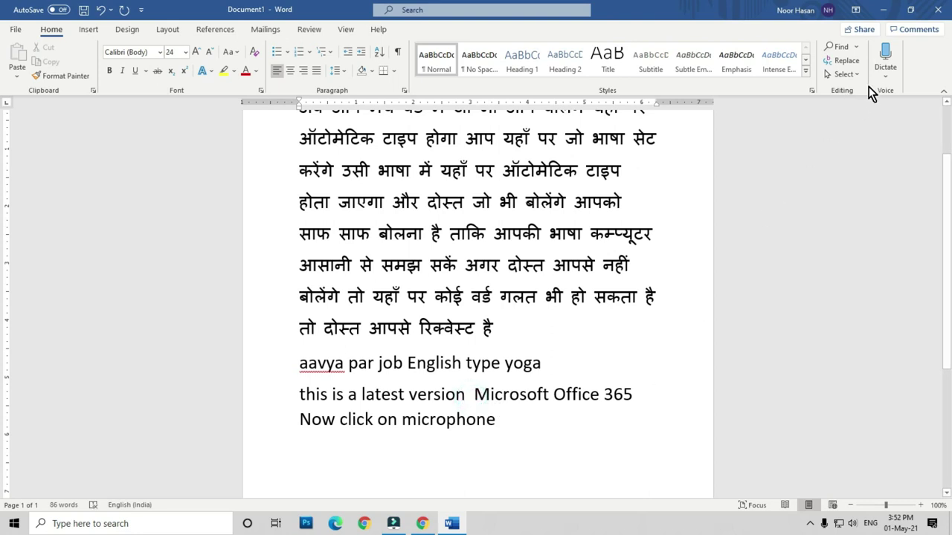
pyautogui.click(885, 56)
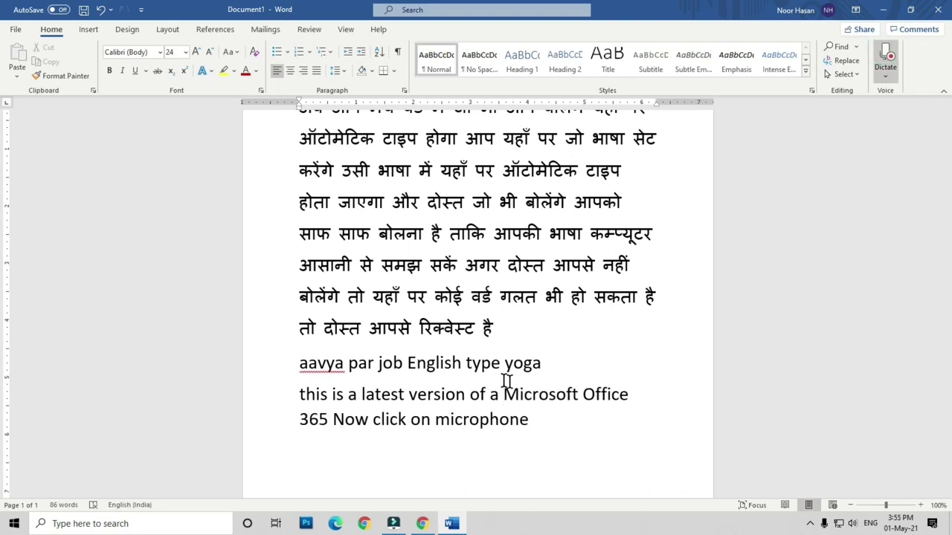
pyautogui.click(885, 59)
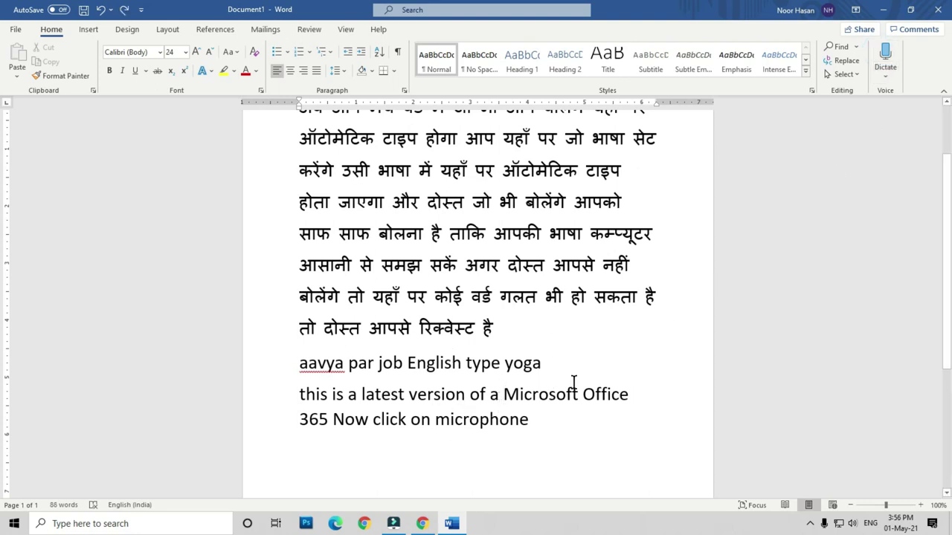
pyautogui.press('BackSpace')
pyautogui.press('BackSpace')
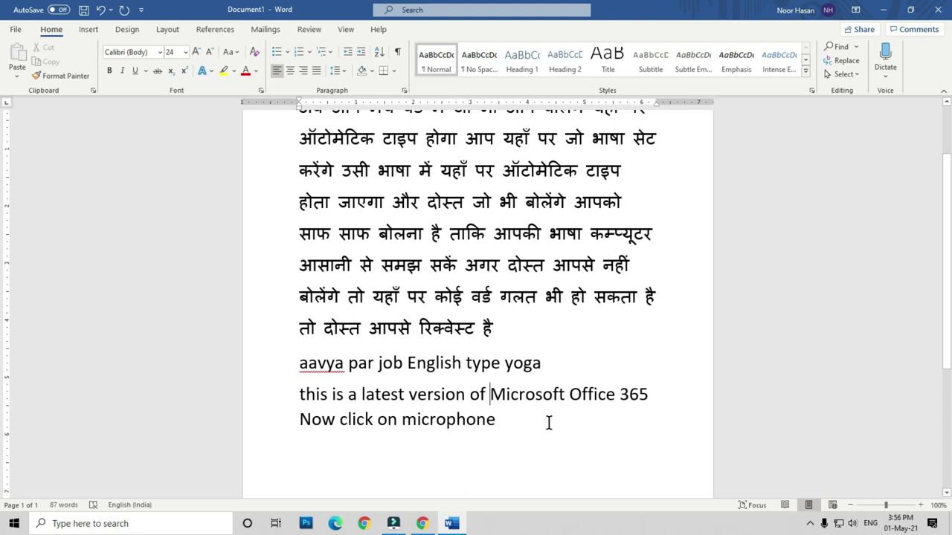
pyautogui.click(512, 418)
# - Display the dictation language list, with English (India) still checked
pyautogui.click(884, 74)
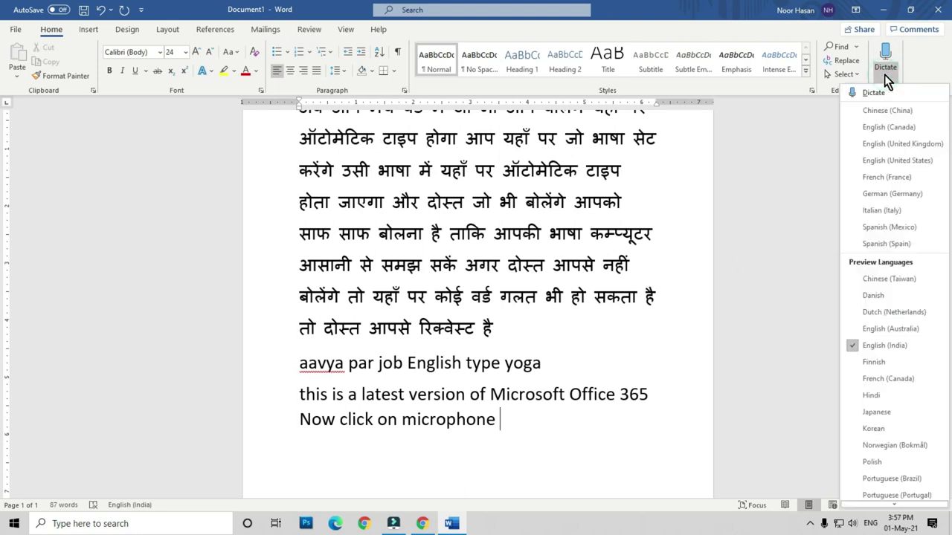